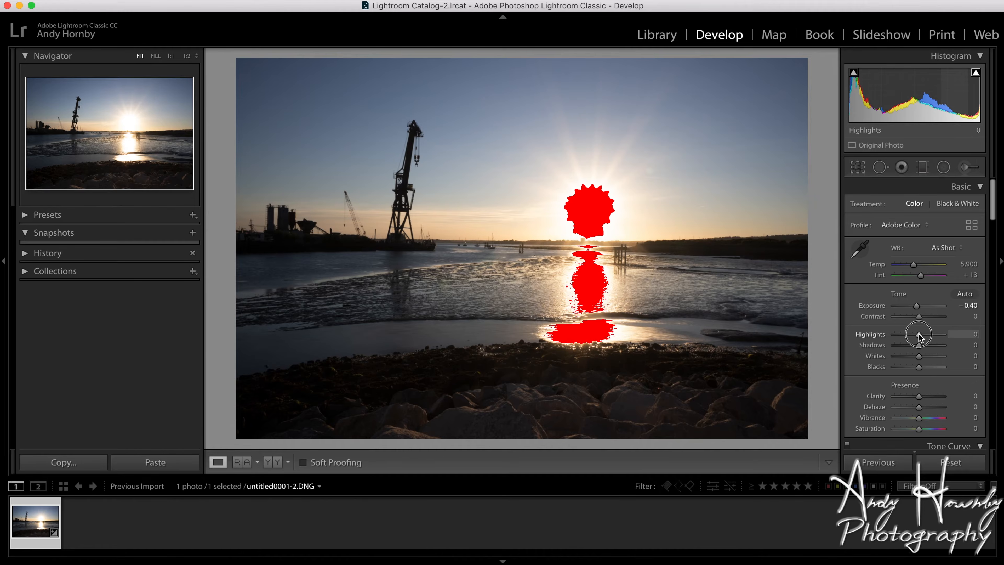
# Set the photo's Highlights to −58 to recover the blown-out sun and its reflection
pyautogui.moveTo(918, 336); pyautogui.dragTo(906, 339)
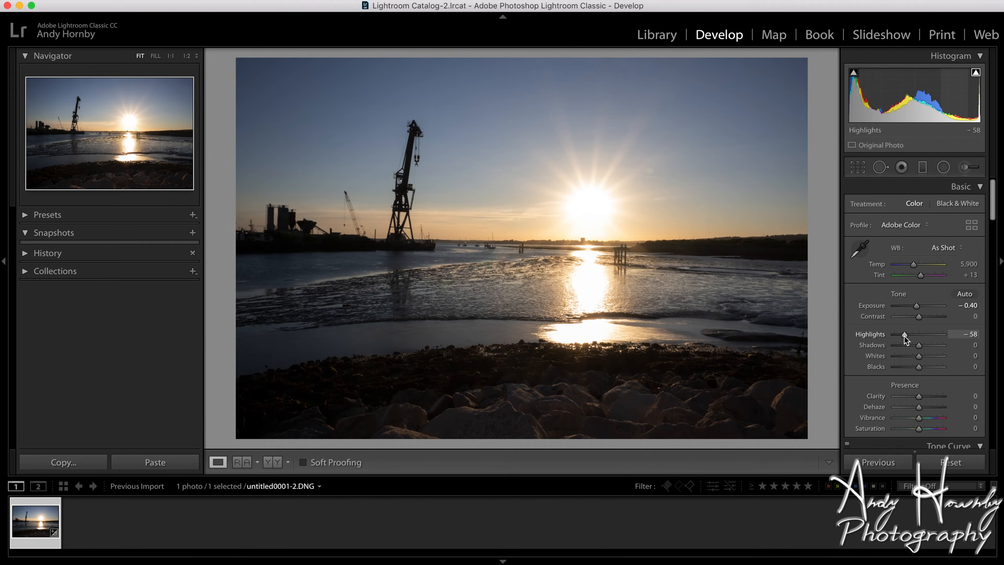
# Add a narrow graduated filter across the horizon with its effects reset and Exposure at −0.82
pyautogui.click(922, 168)
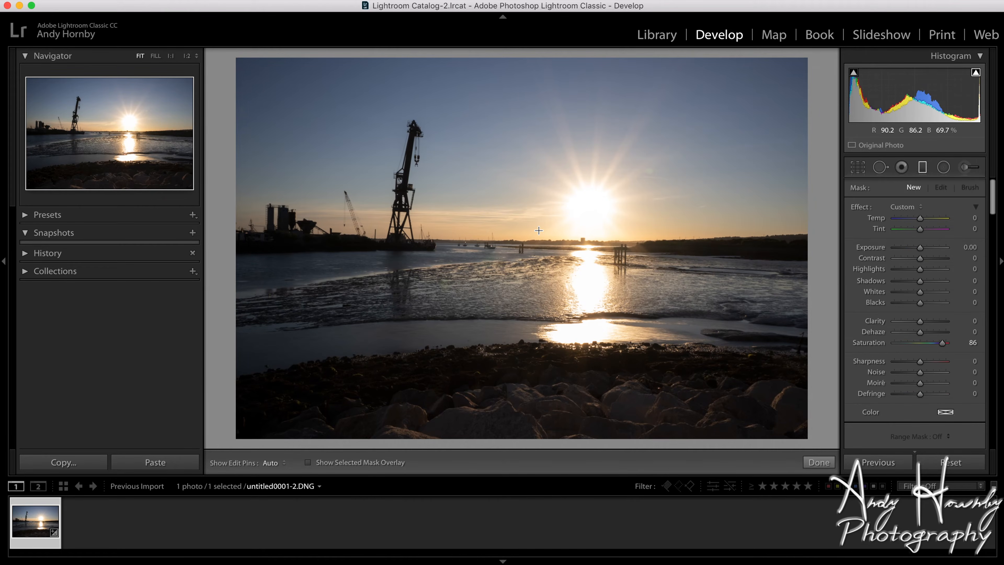
pyautogui.moveTo(537, 225)
pyautogui.mouseDown()
pyautogui.moveTo(537, 257)
pyautogui.moveTo(537, 243)
pyautogui.mouseUp()
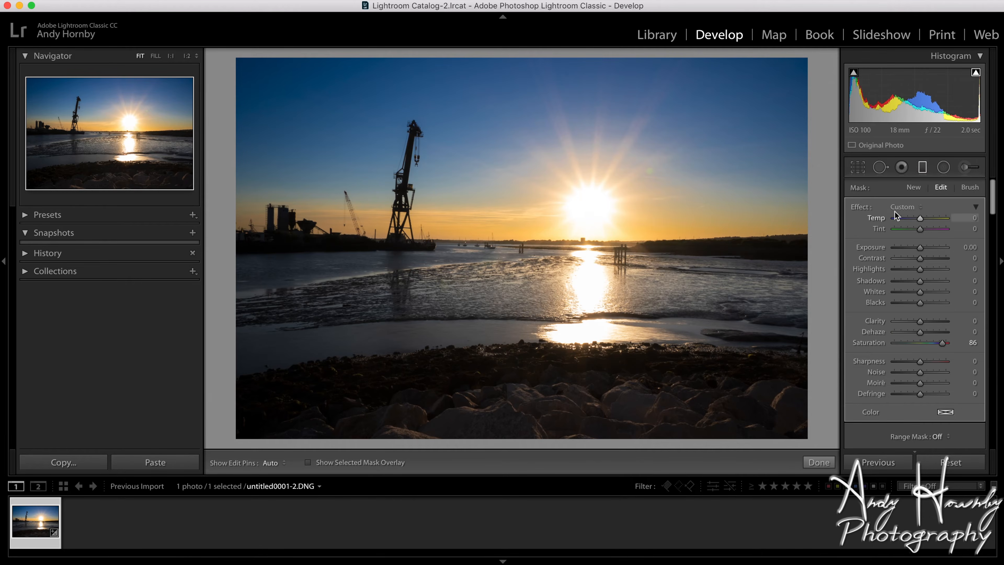
pyautogui.doubleClick(862, 206)
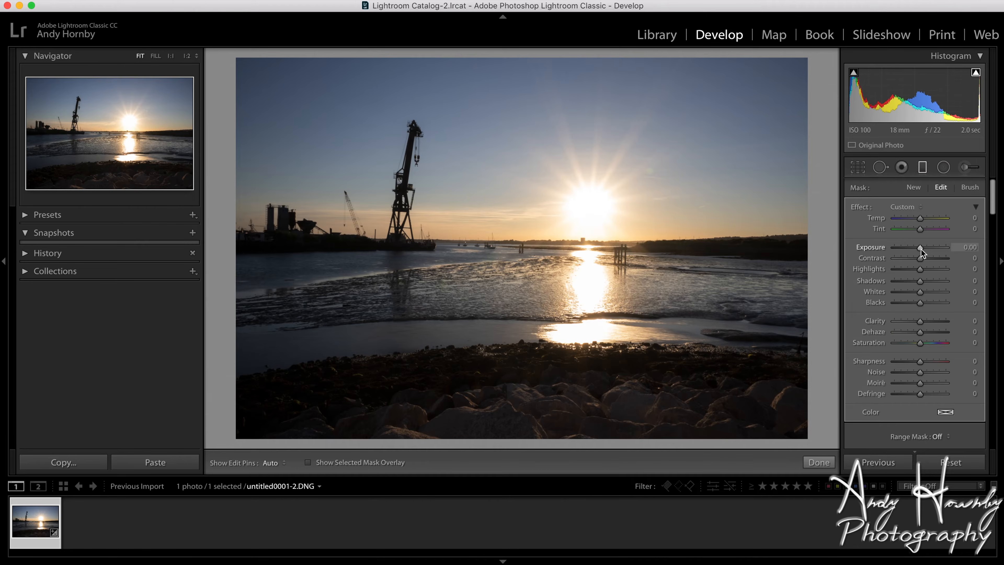
pyautogui.moveTo(921, 253); pyautogui.dragTo(916, 250)
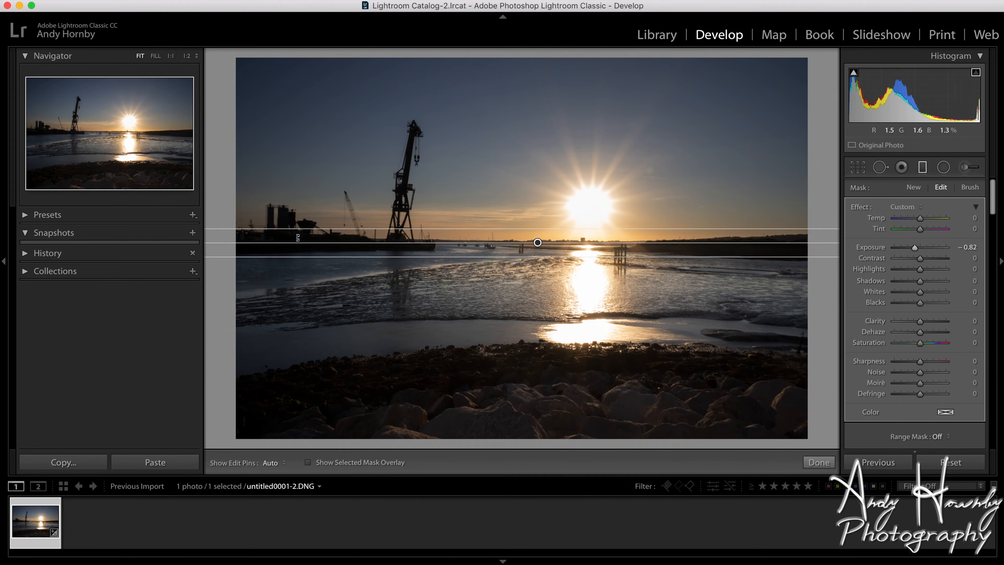
# Centre the graduated filter on the horizon and widen its transition moderately beyond the original narrow band
pyautogui.moveTo(522, 230); pyautogui.dragTo(513, 114)
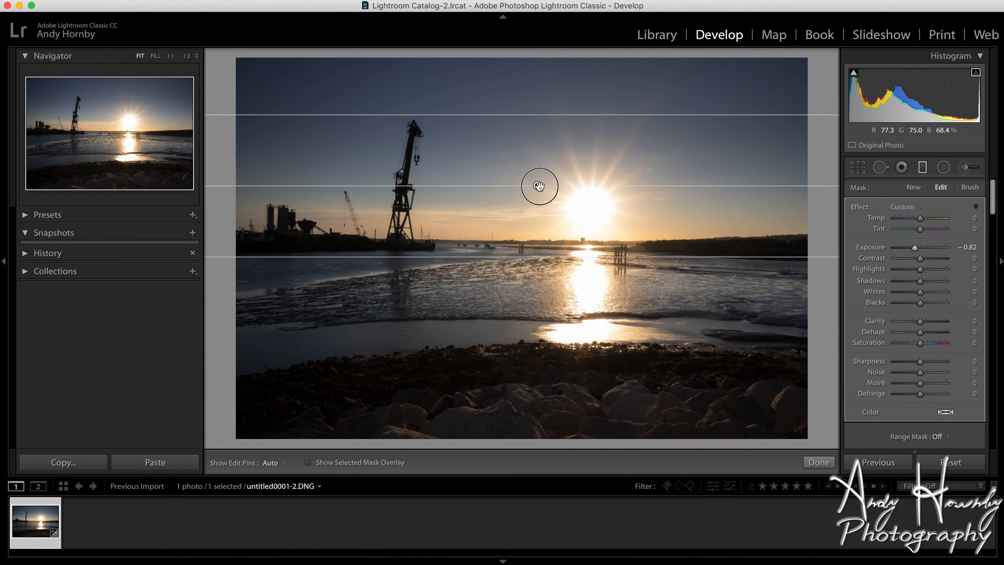
pyautogui.moveTo(530, 187); pyautogui.dragTo(529, 242)
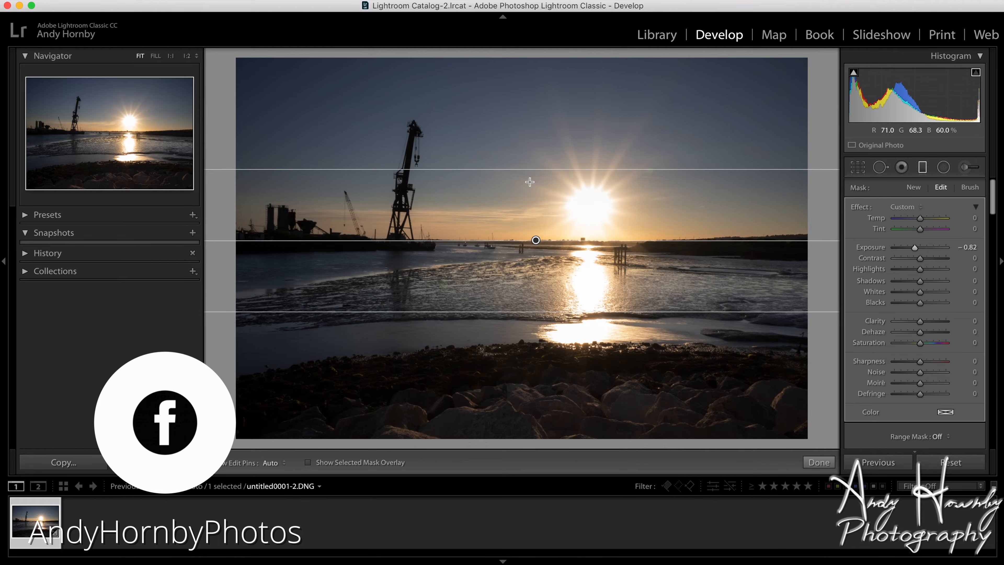
pyautogui.moveTo(520, 173); pyautogui.dragTo(530, 241)
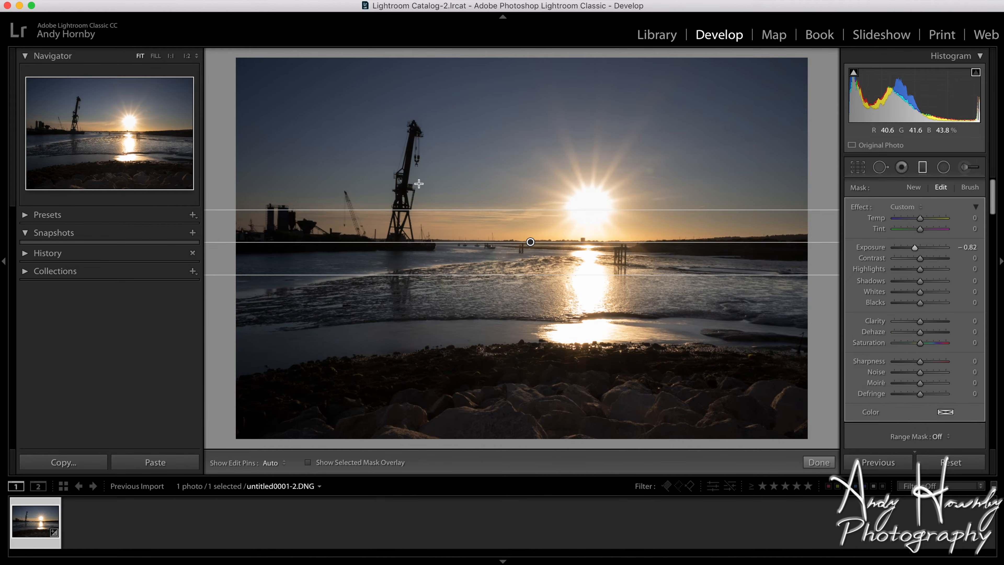
# Compare the photo before and after the graduated filter using the Highlights and latest filter history states
pyautogui.click(25, 252)
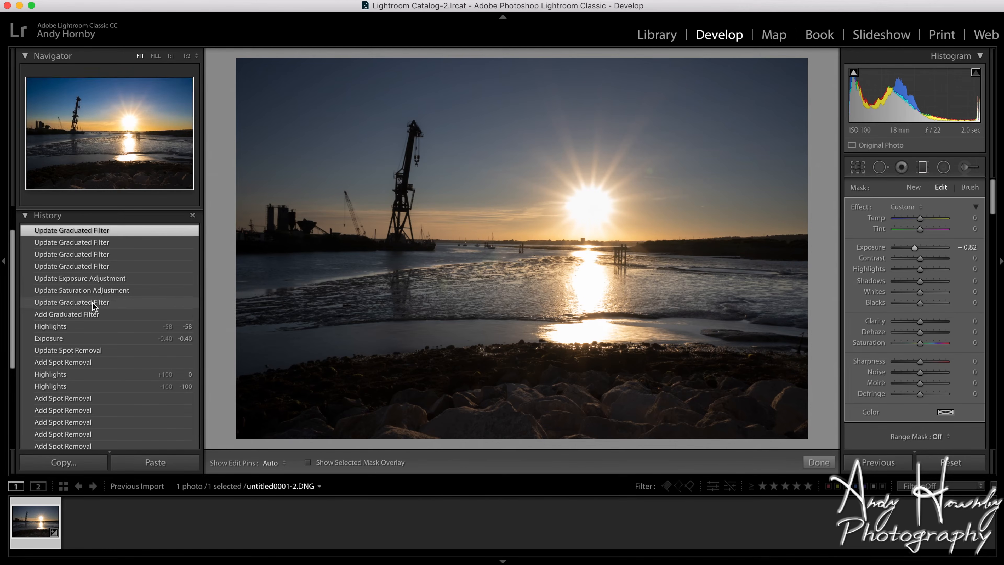
pyautogui.click(87, 327)
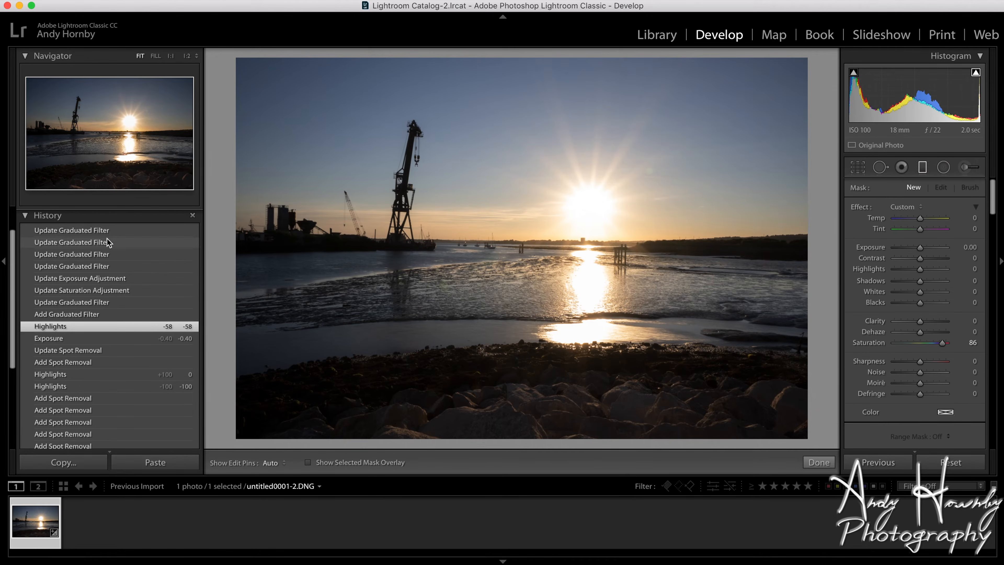
pyautogui.click(111, 233)
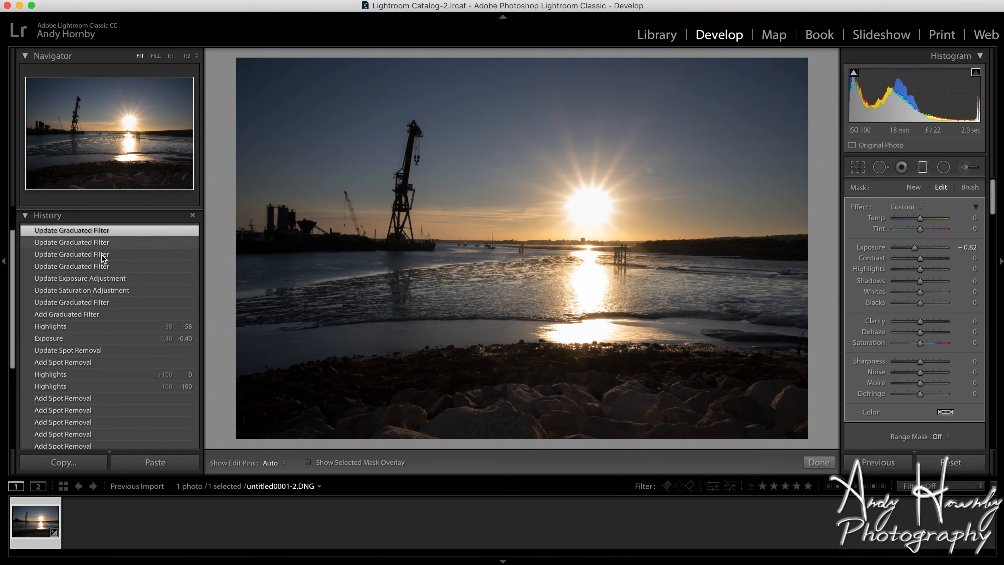
pyautogui.click(87, 324)
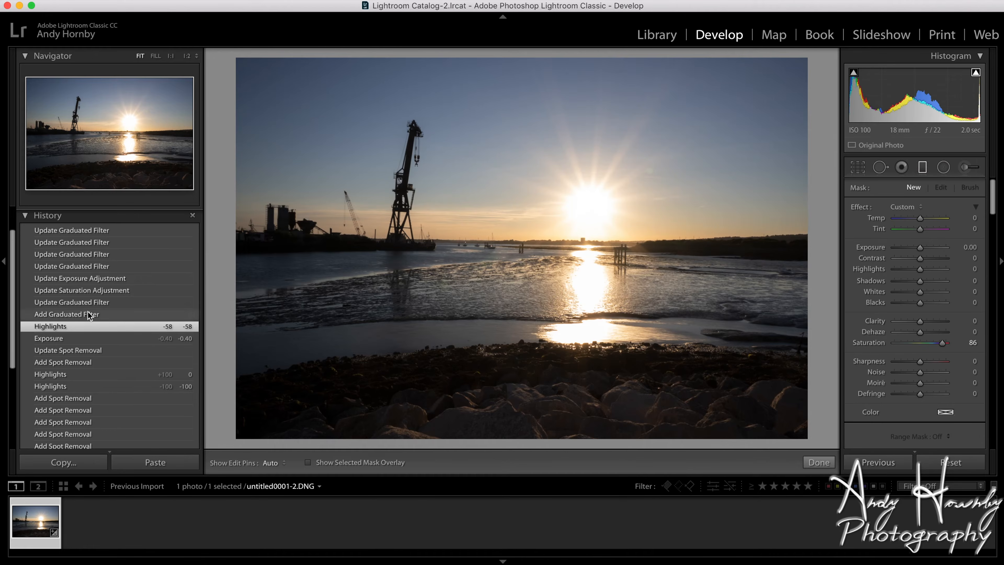
pyautogui.click(108, 232)
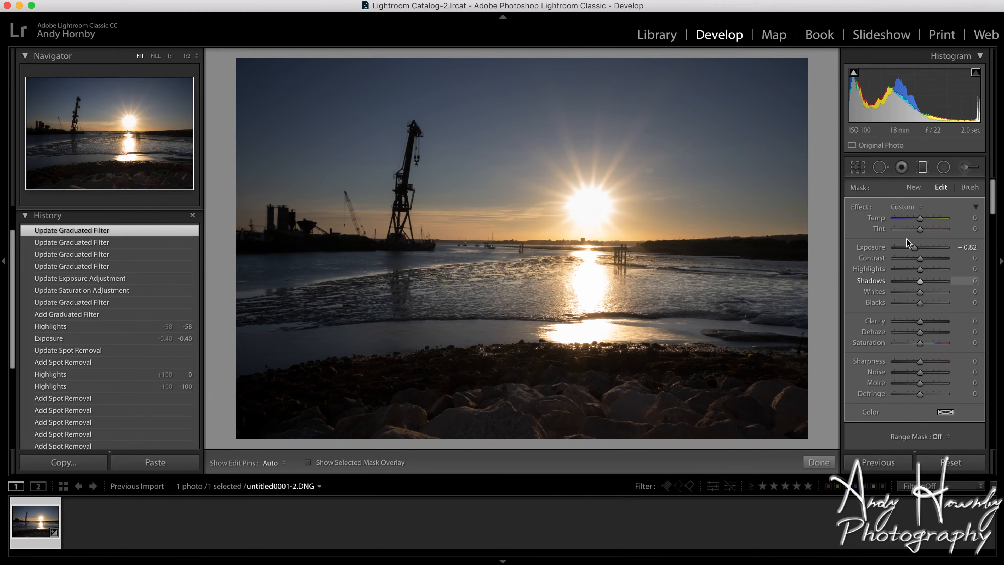
# Apply a Luminance range mask to the graduated filter with the Range set to 65/100
pyautogui.scroll(-3, 899, 374)
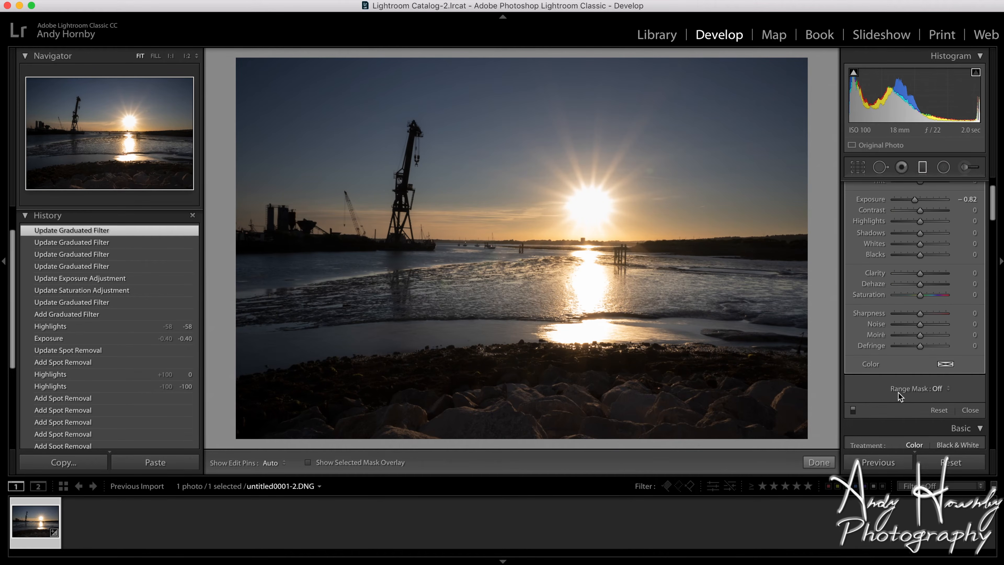
pyautogui.click(936, 388)
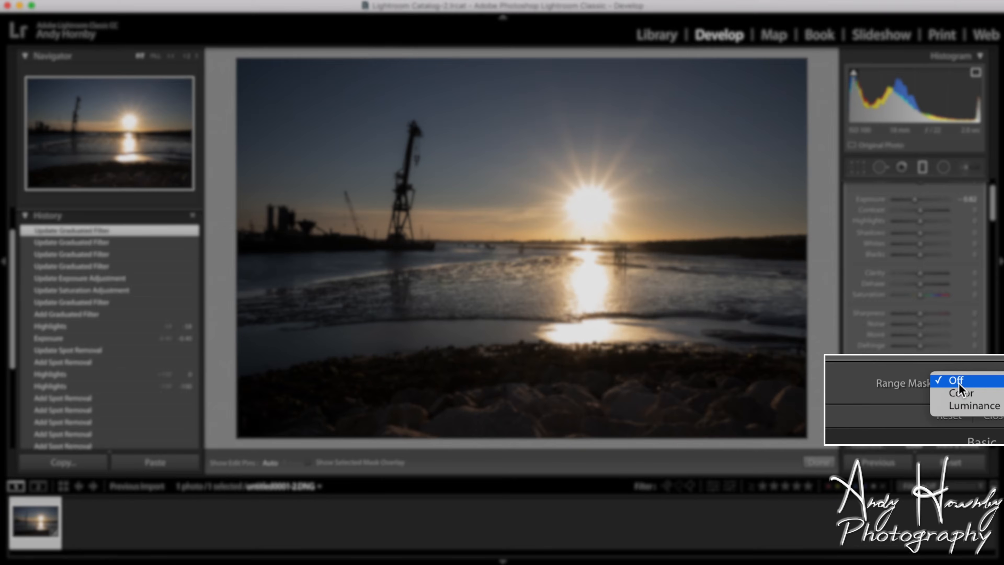
pyautogui.click(964, 407)
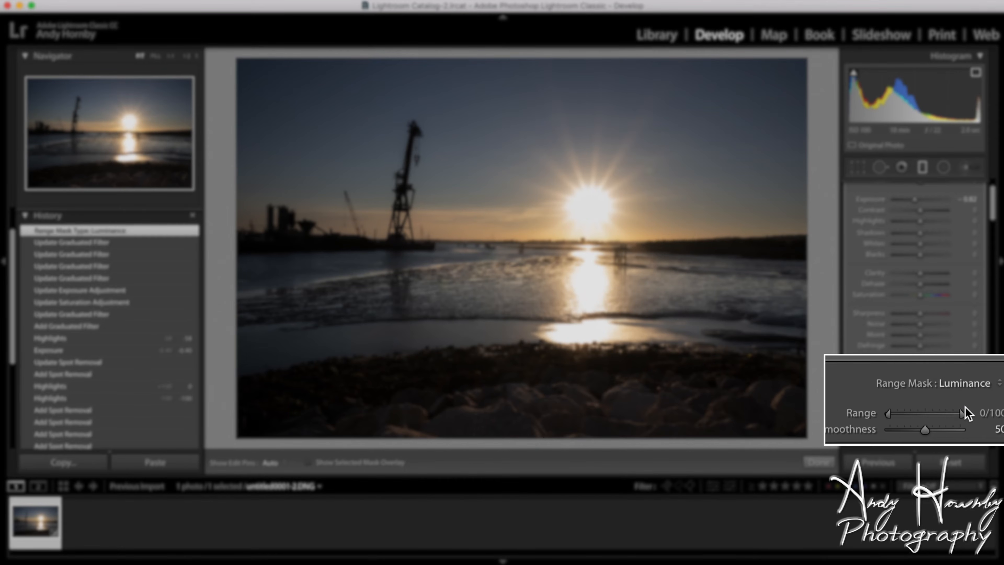
pyautogui.scroll(-2, 964, 407)
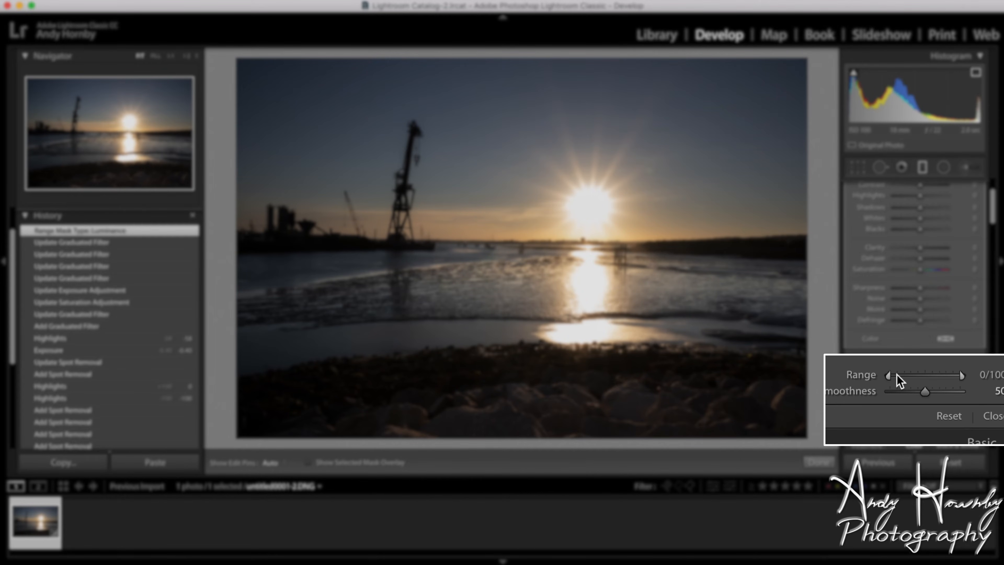
pyautogui.click(889, 377)
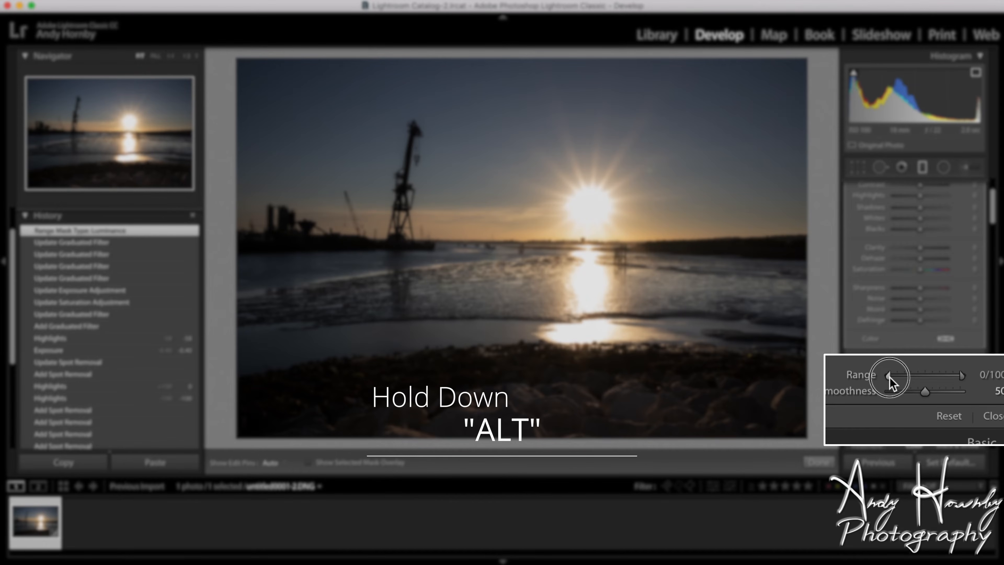
pyautogui.moveTo(890, 377); pyautogui.dragTo(935, 378)
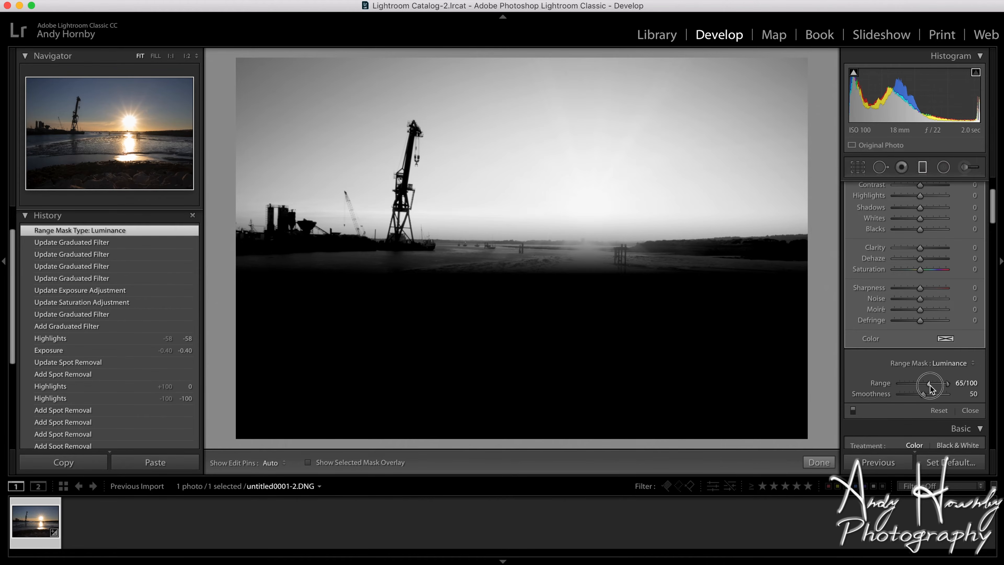
pyautogui.moveTo(929, 384); pyautogui.dragTo(929, 384)
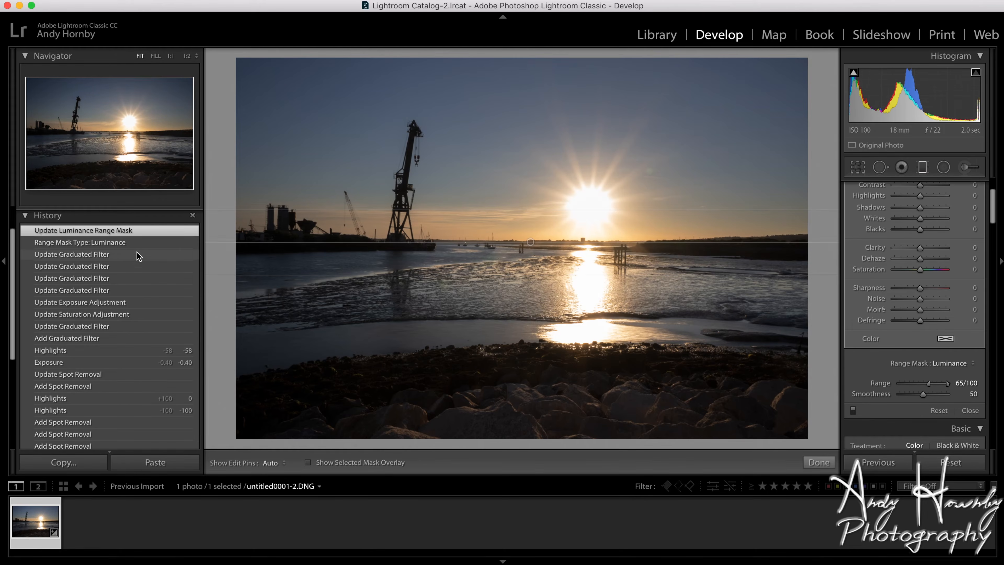
# Compare the history states before and after the luminance range adjustment, examining the crane close up
pyautogui.click(128, 244)
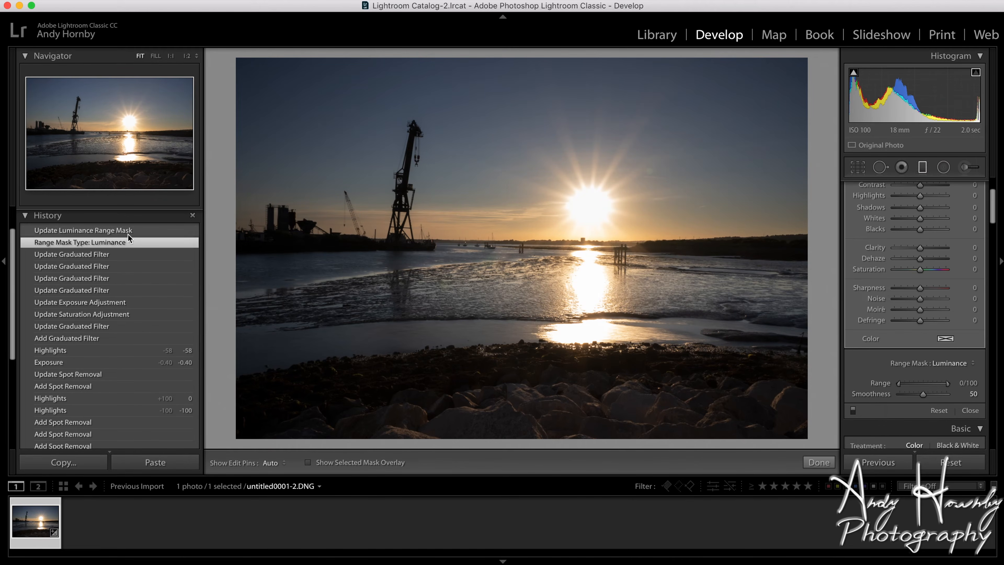
pyautogui.click(127, 232)
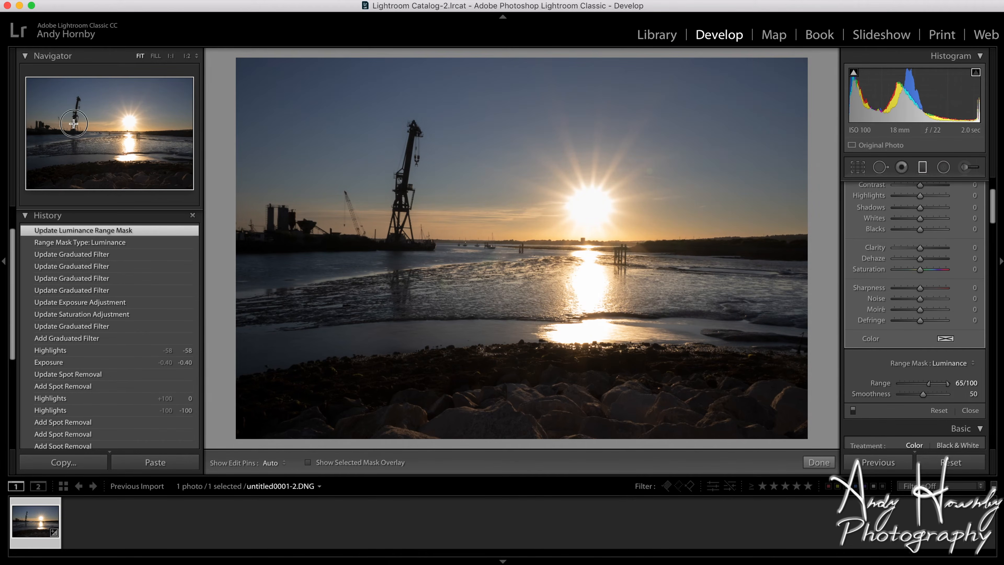
pyautogui.click(75, 122)
pyautogui.click(129, 242)
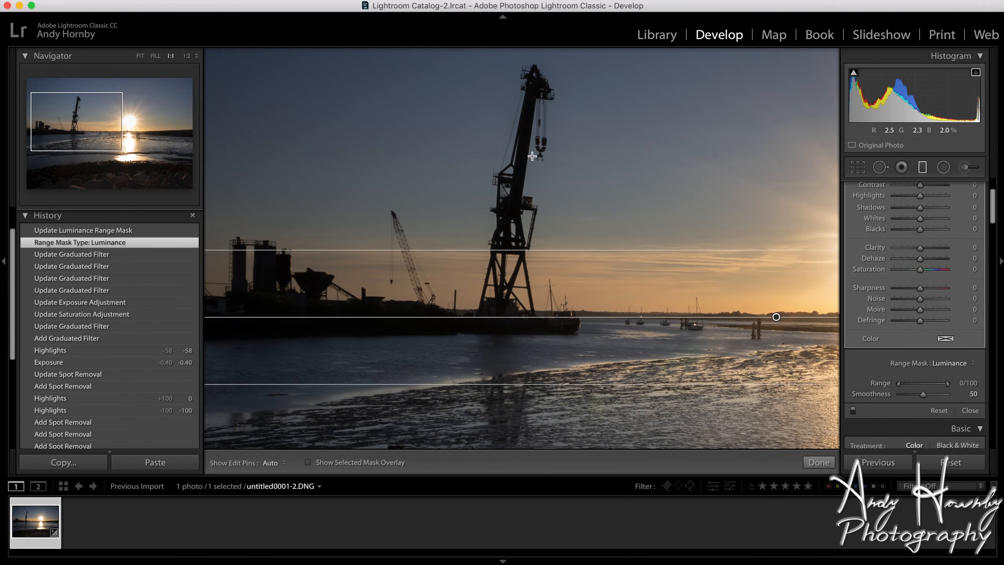
pyautogui.click(141, 231)
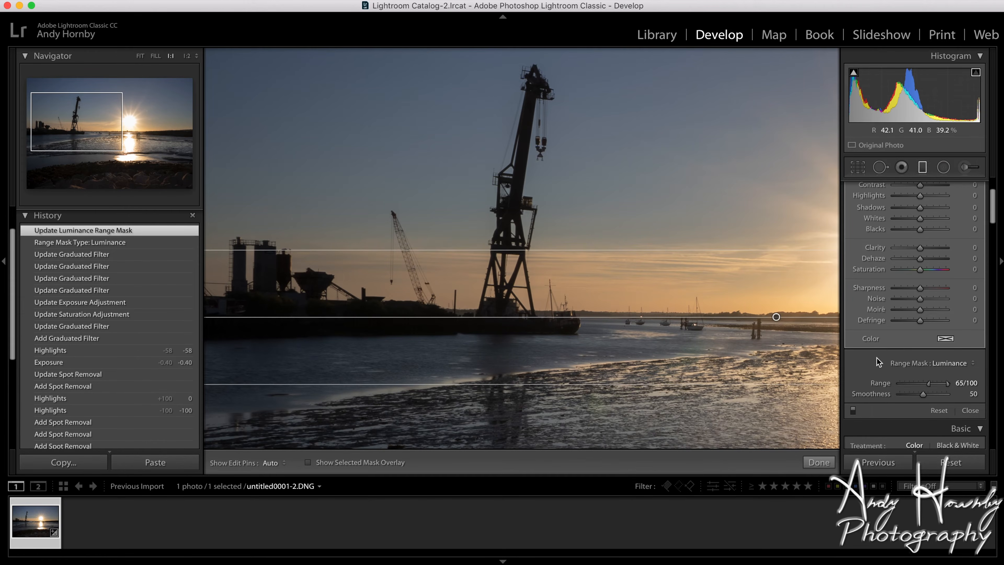
# Raise the photo's global Shadows to +68
pyautogui.scroll(-10, 894, 357)
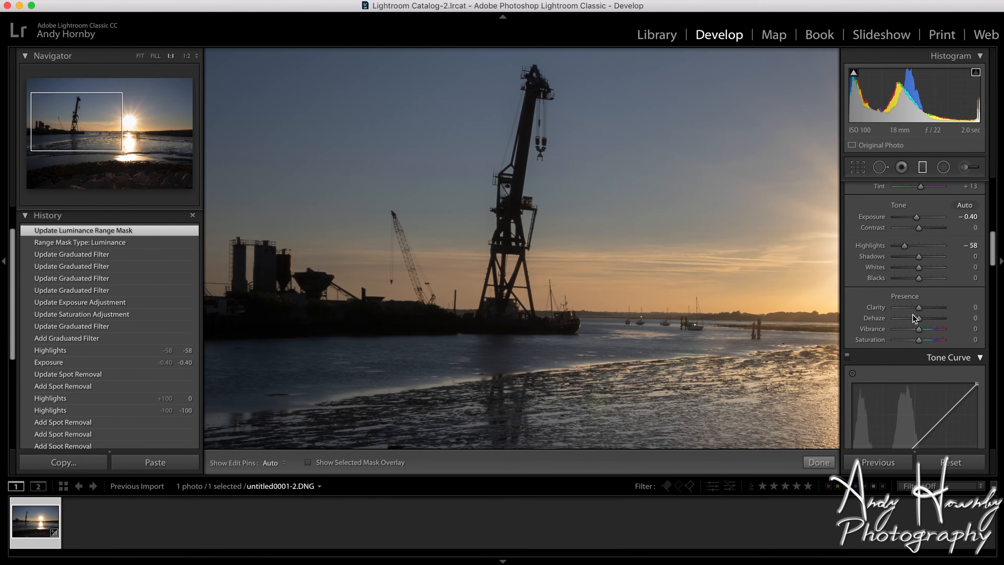
pyautogui.moveTo(919, 256); pyautogui.dragTo(934, 258)
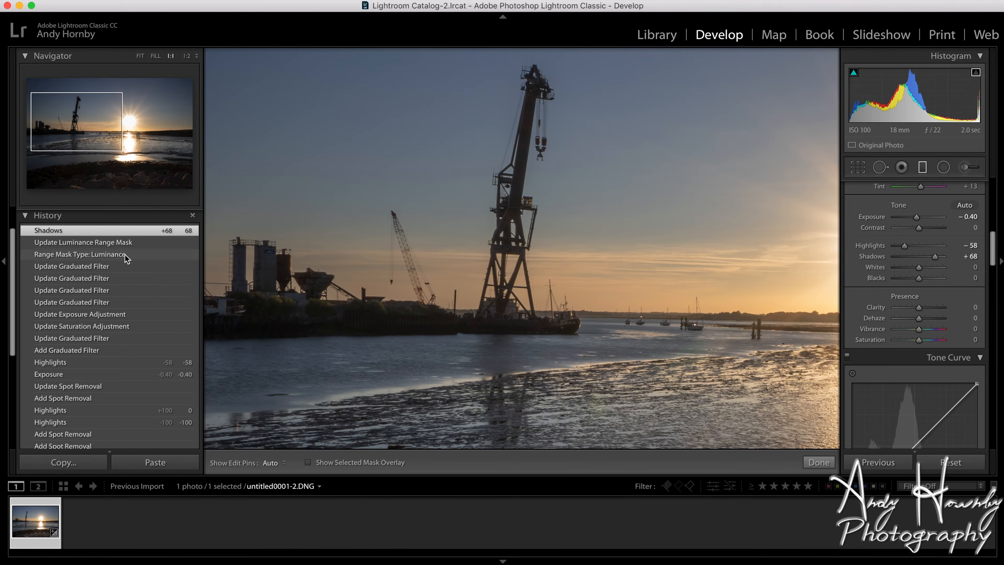
# Compare the crane area before the range mask and after the Shadows adjustment using the history states
pyautogui.click(120, 264)
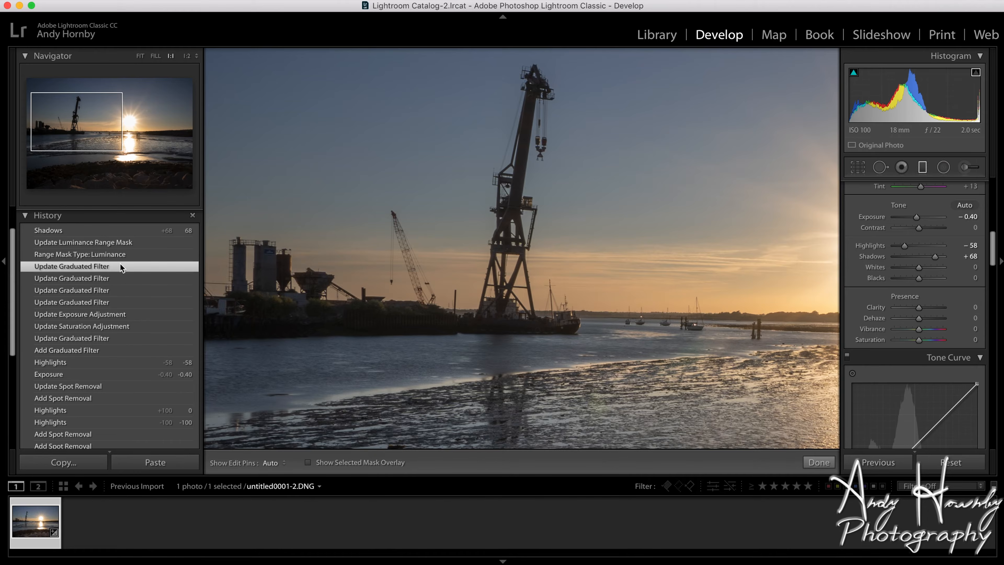
pyautogui.scroll(1, 117, 237)
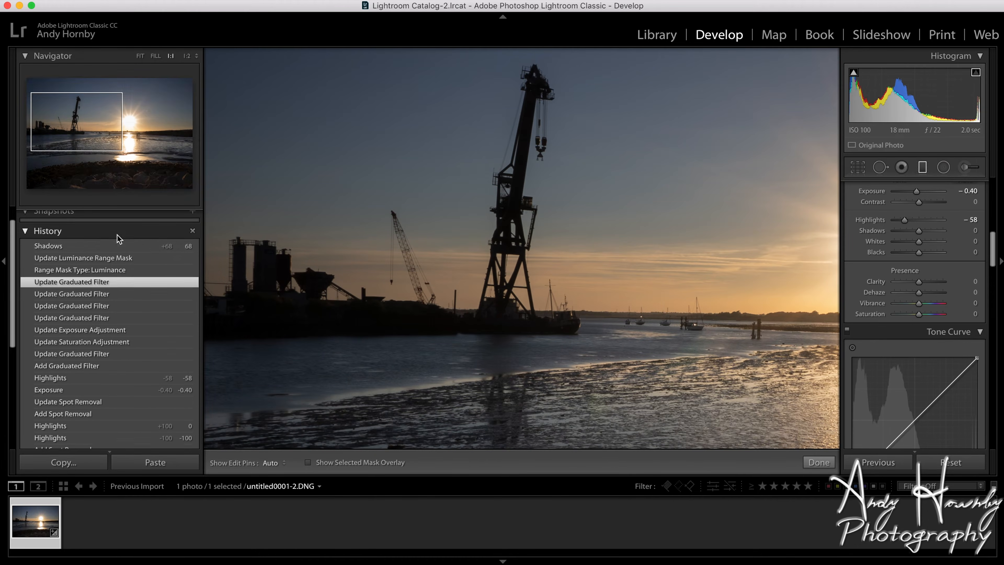
pyautogui.scroll(1, 119, 239)
pyautogui.click(120, 255)
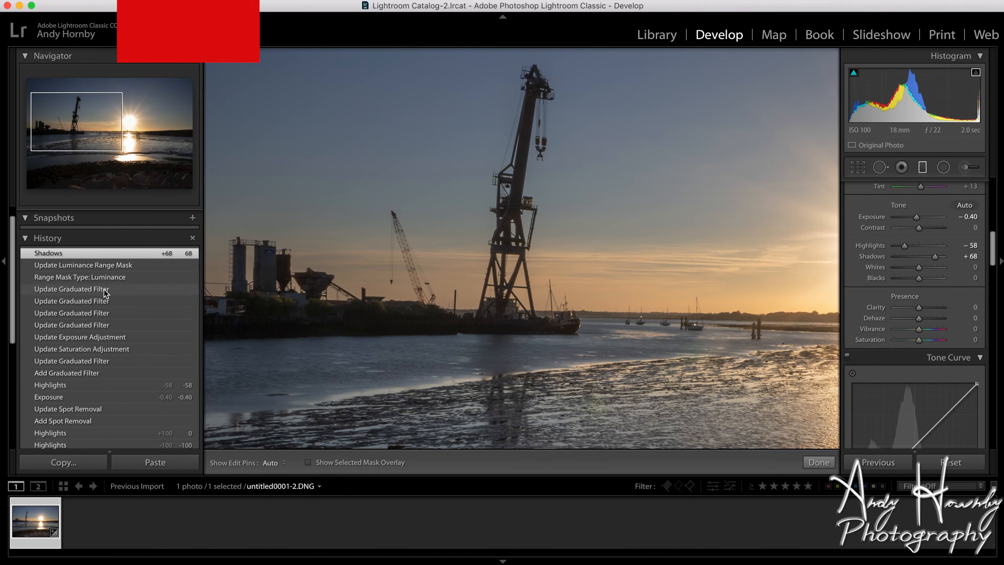
pyautogui.click(104, 288)
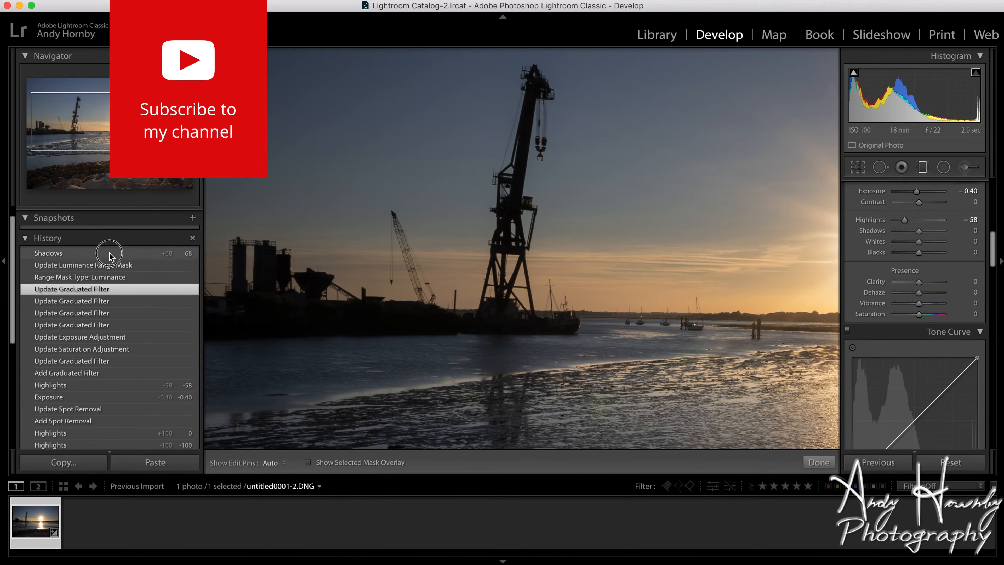
pyautogui.click(110, 255)
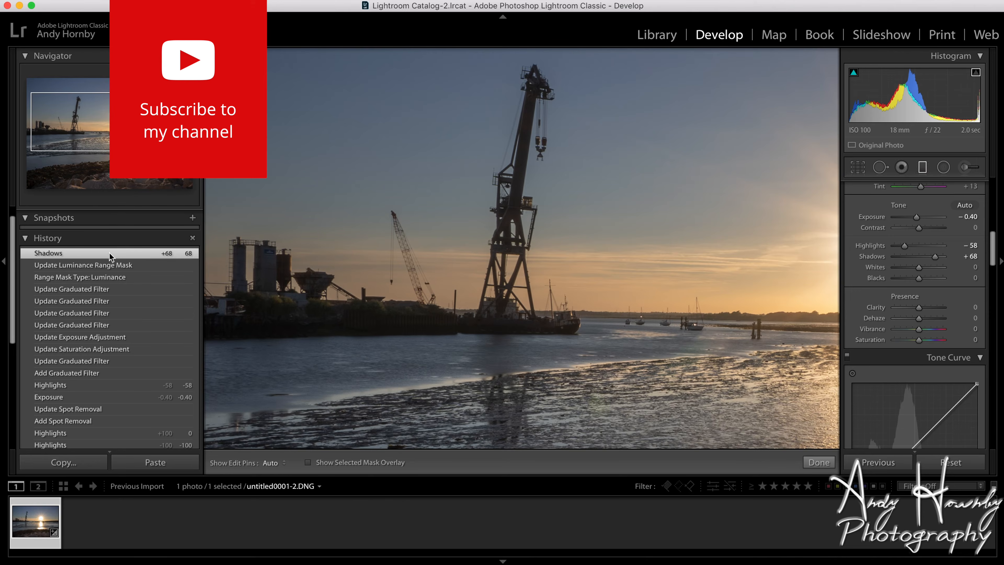
# Lower the Exposure of the masked graduated filter over the sky to −1.63
pyautogui.scroll(10, 914, 257)
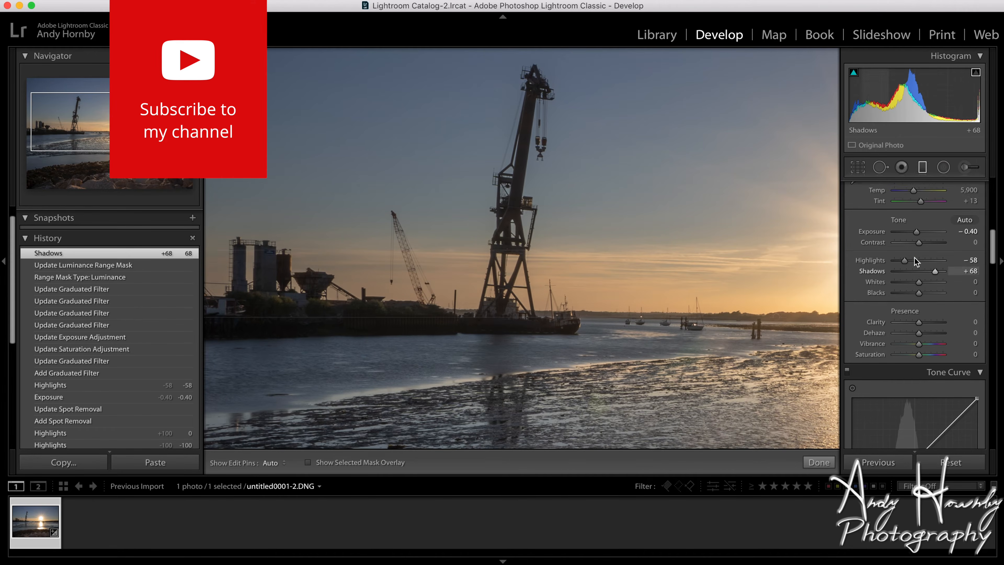
pyautogui.scroll(-3, 914, 258)
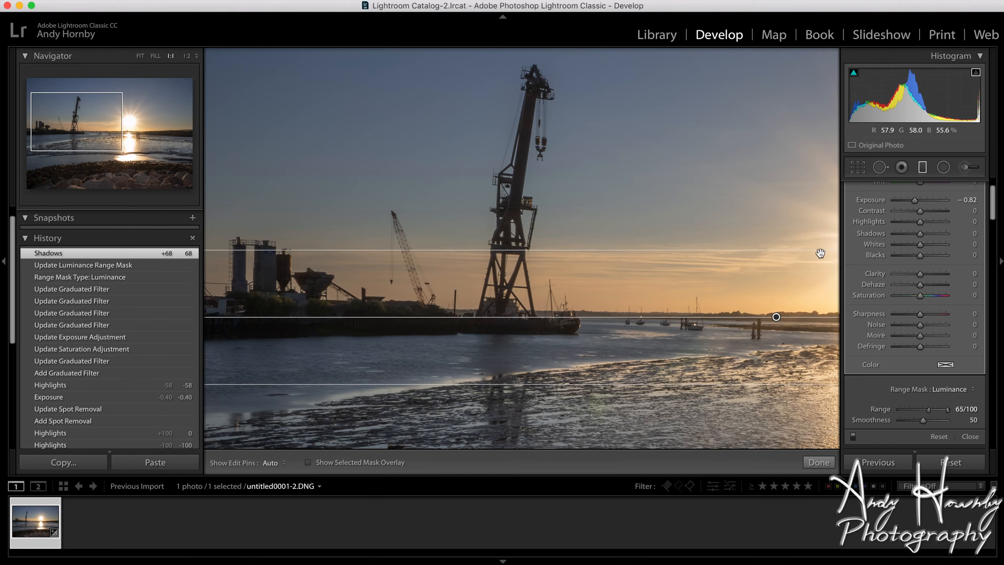
pyautogui.scroll(3, 874, 275)
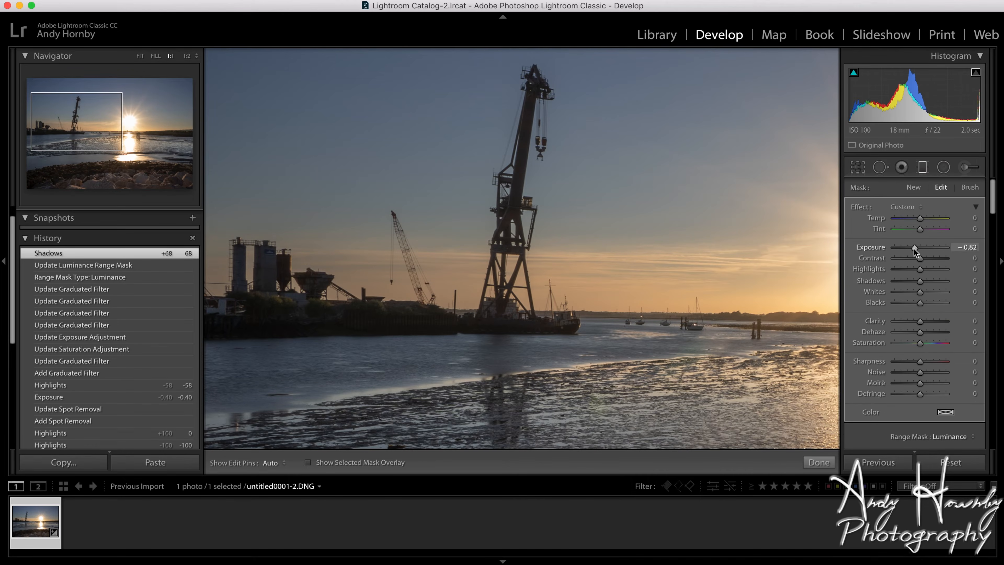
pyautogui.moveTo(914, 249); pyautogui.dragTo(909, 250)
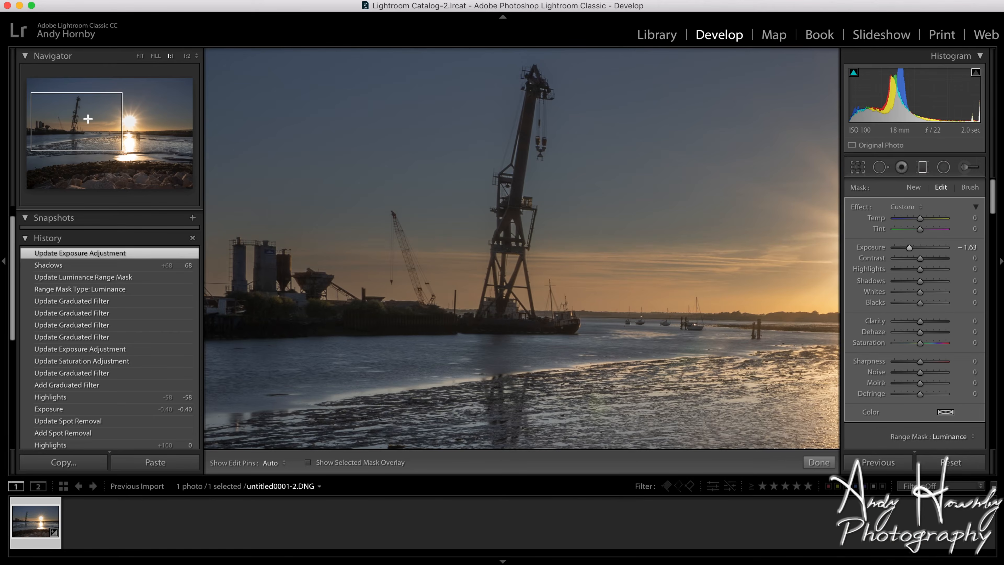
pyautogui.click(88, 118)
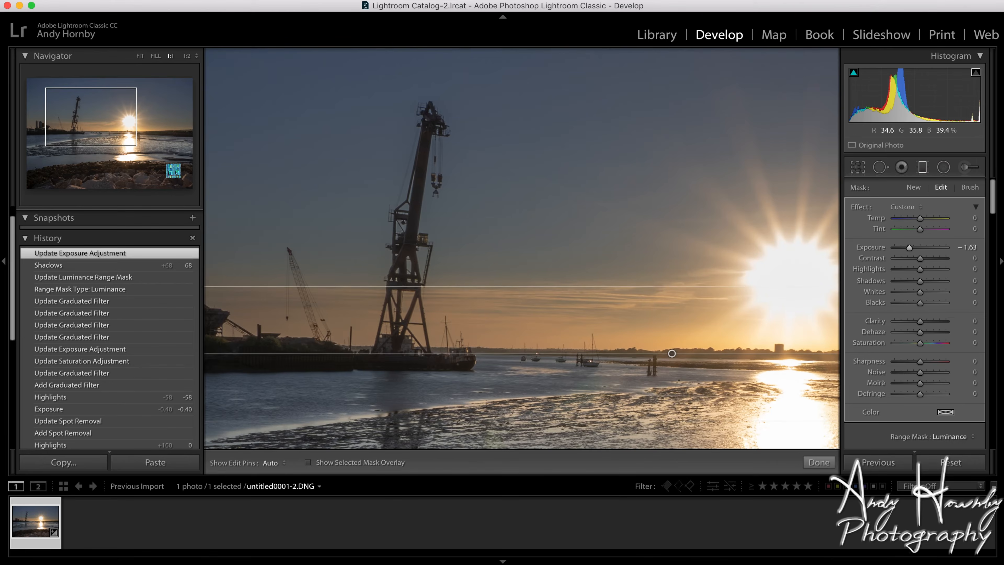
pyautogui.press('z')
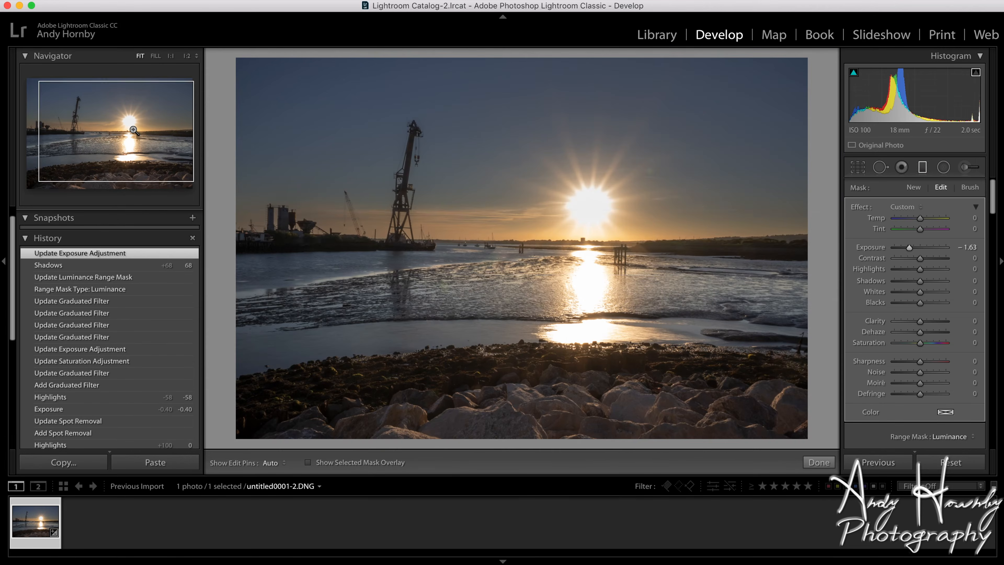
pyautogui.click(530, 244)
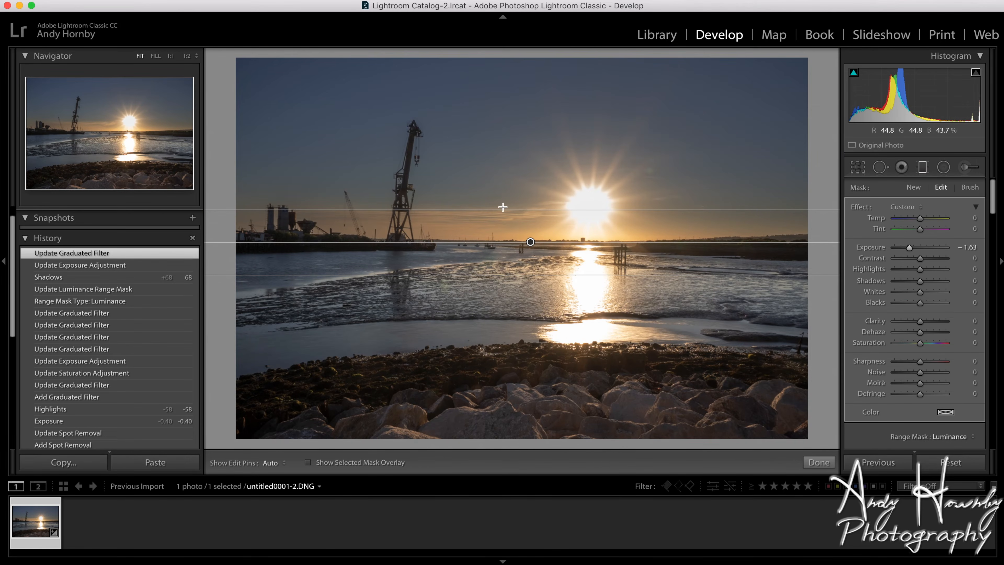